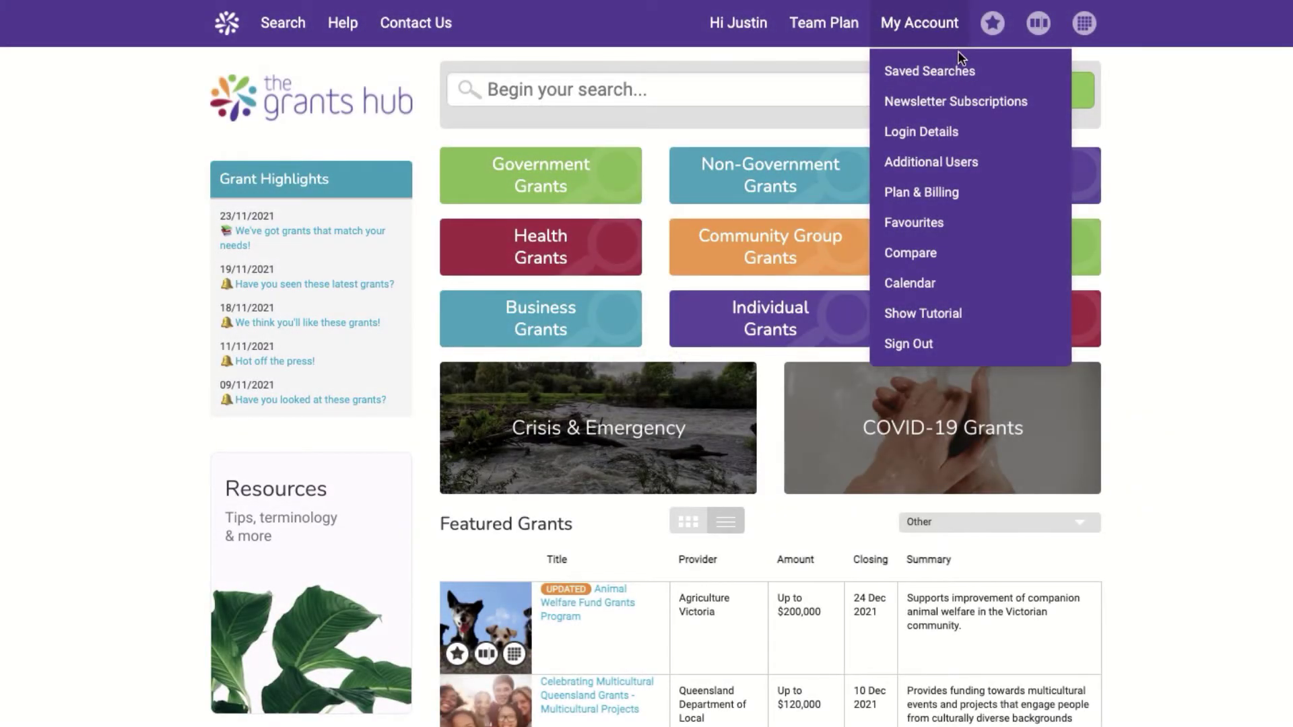
# Step: Go to My Account's Additional Users page, showing 1 of 10 users in use
pyautogui.click(961, 162)
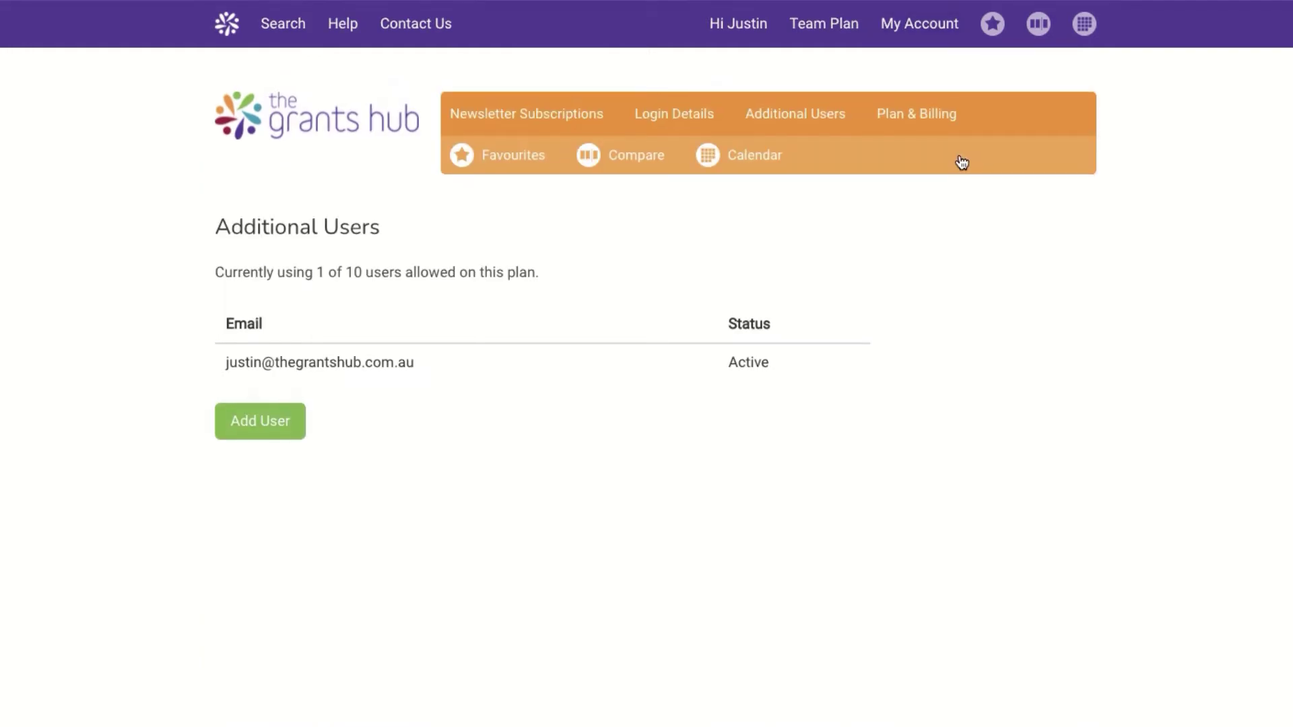